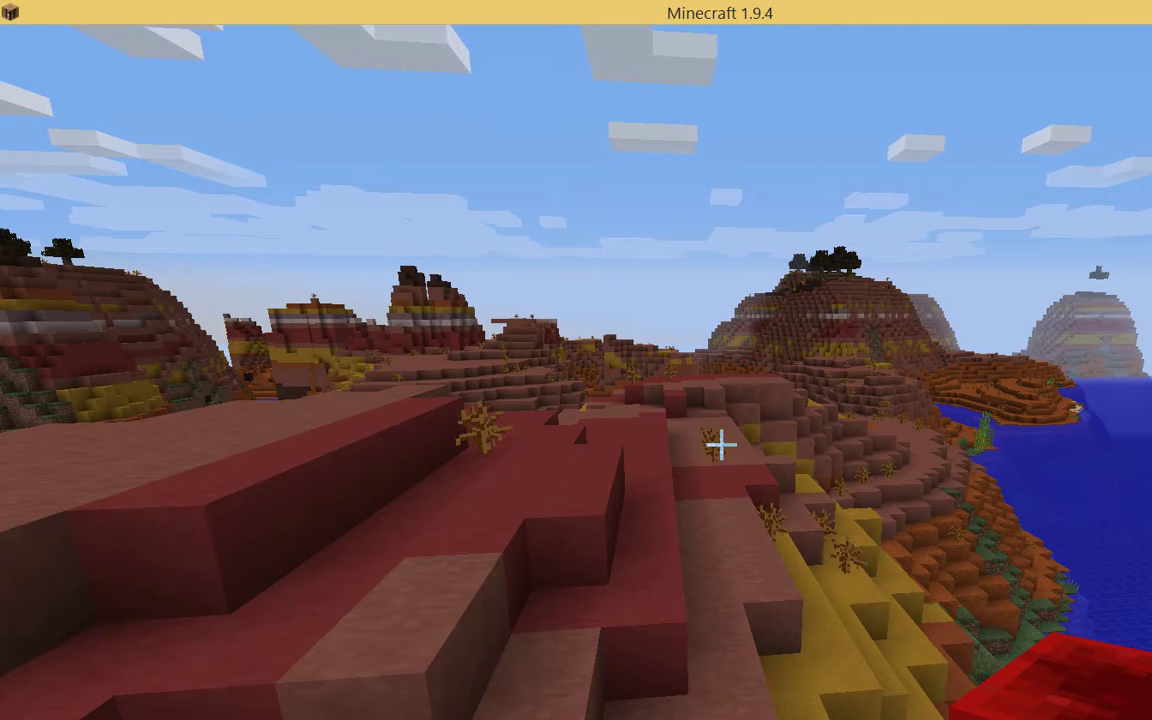
{"action": "mouse_move", "coordinate": [720, 443]}
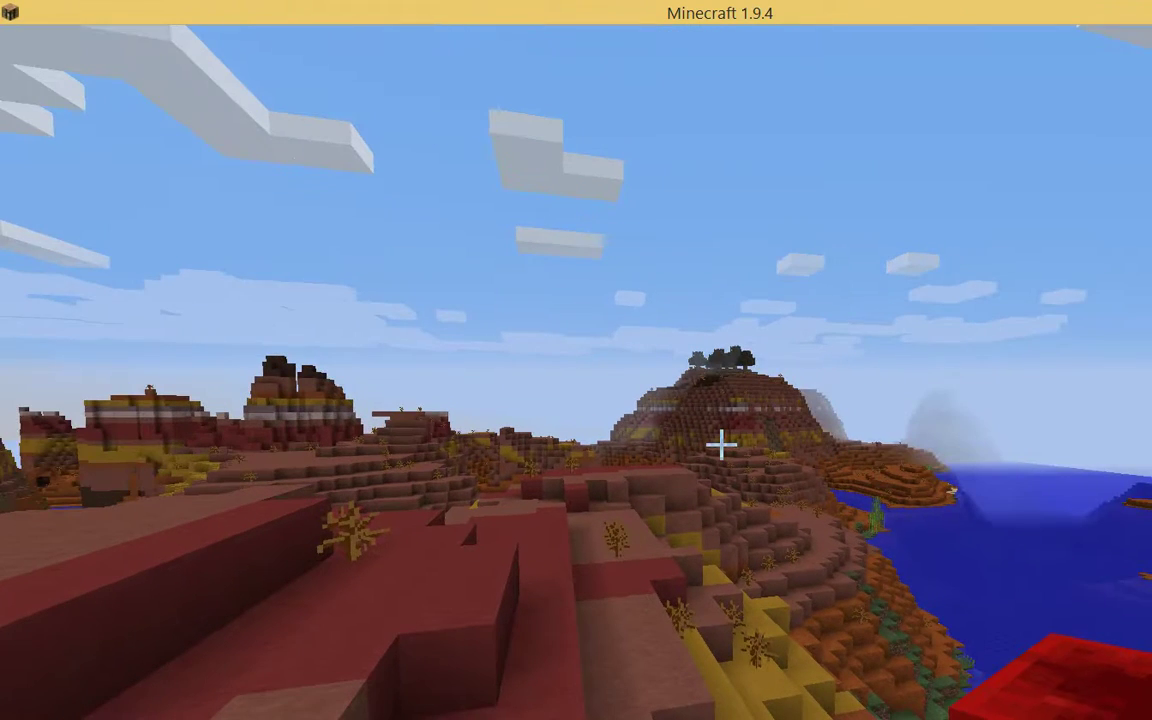
{"action": "key", "text": "w"}
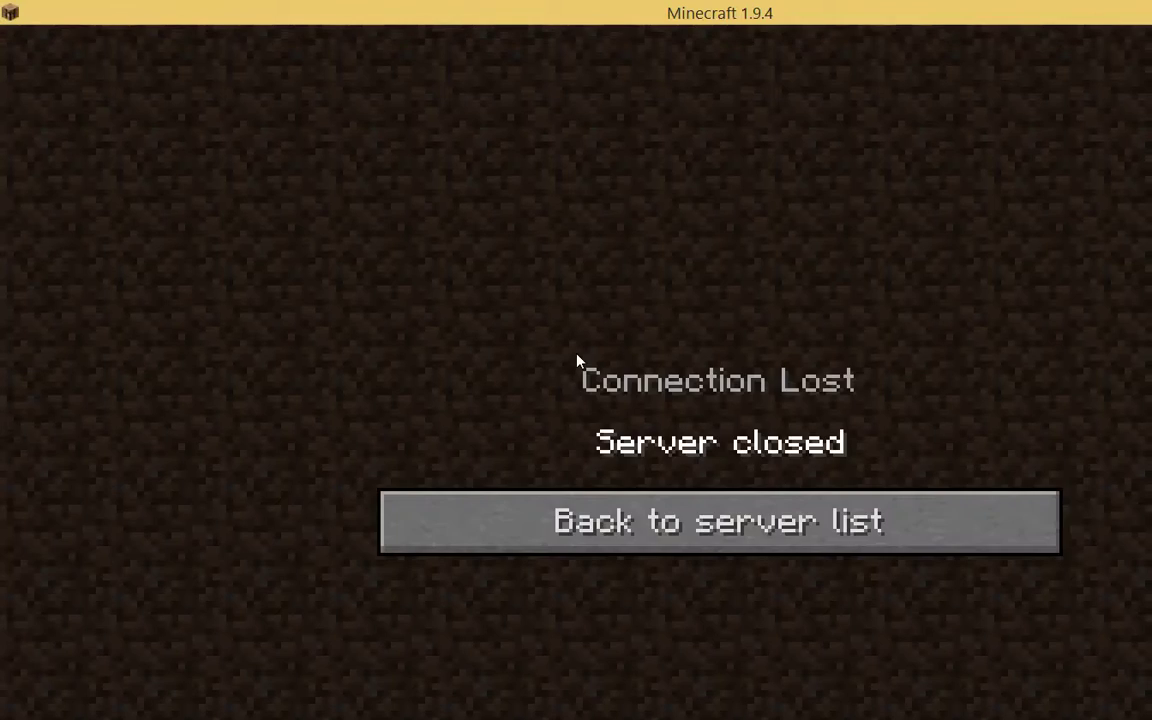
Step: Return to the multiplayer server list and restore the maximized game window to its smaller size
{"action": "left_click", "coordinate": [578, 505]}
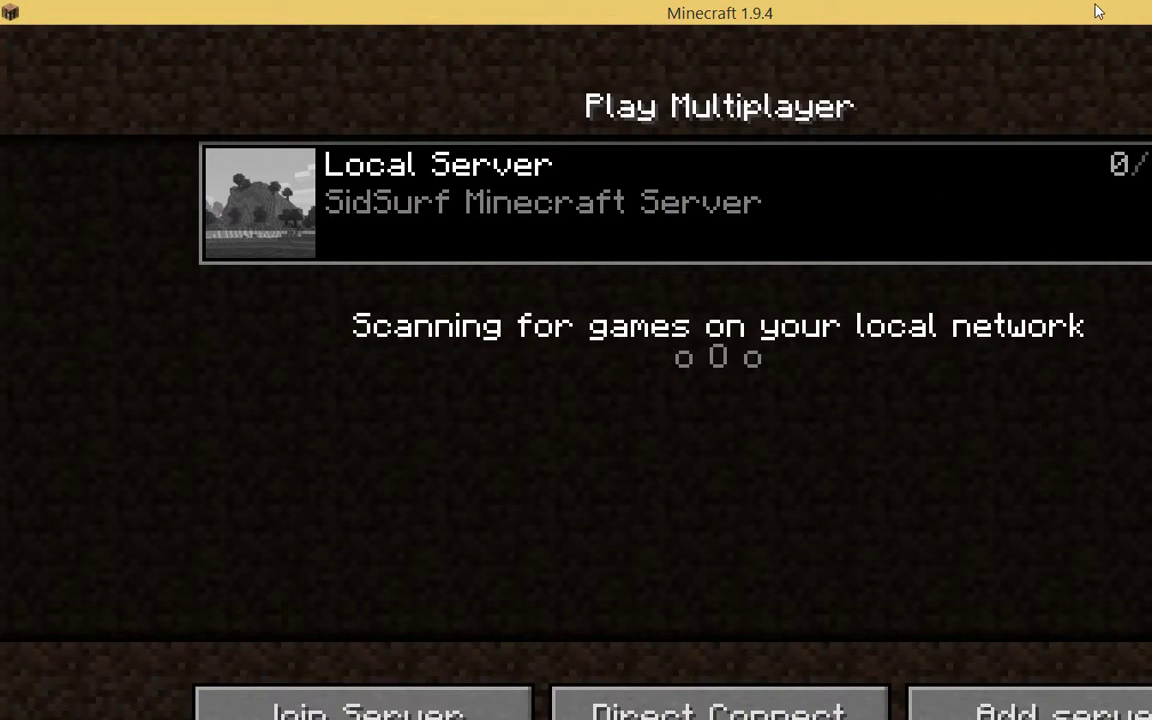
{"action": "double_click", "coordinate": [986, 4]}
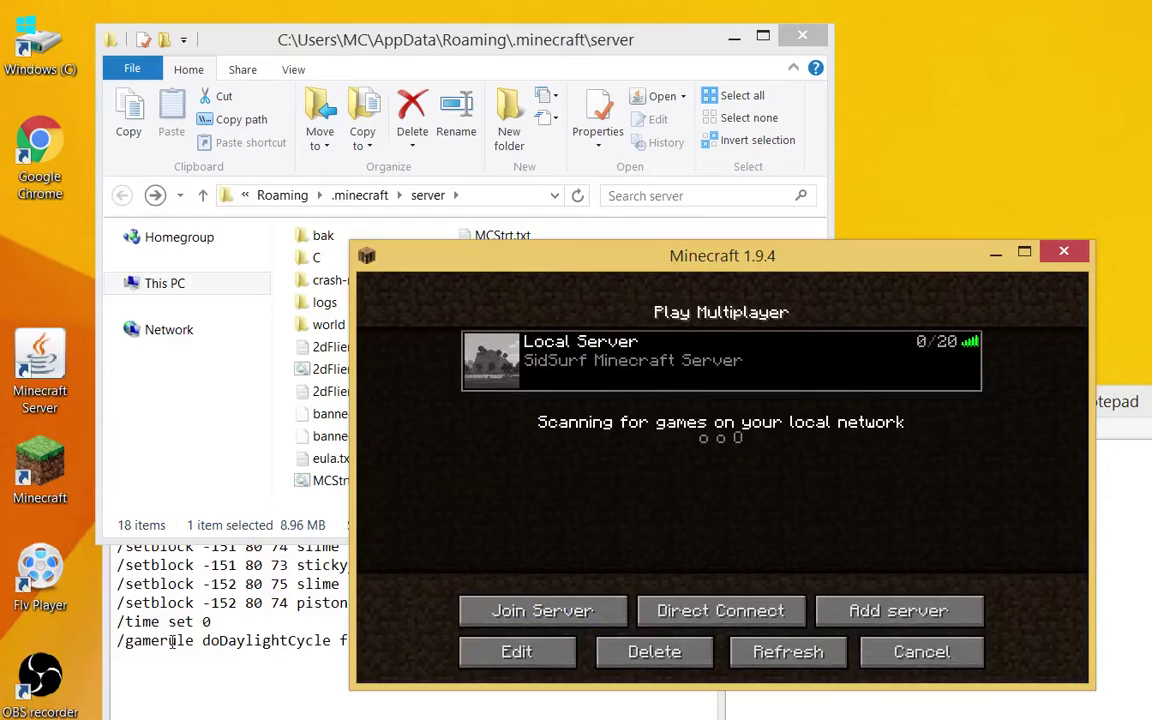
Step: Bring 2dFlier.txt to the front and highlight its server launch line, java -jar minecraft_server.1.9.4.jar, including its -jar arguments
{"action": "left_click", "coordinate": [124, 658]}
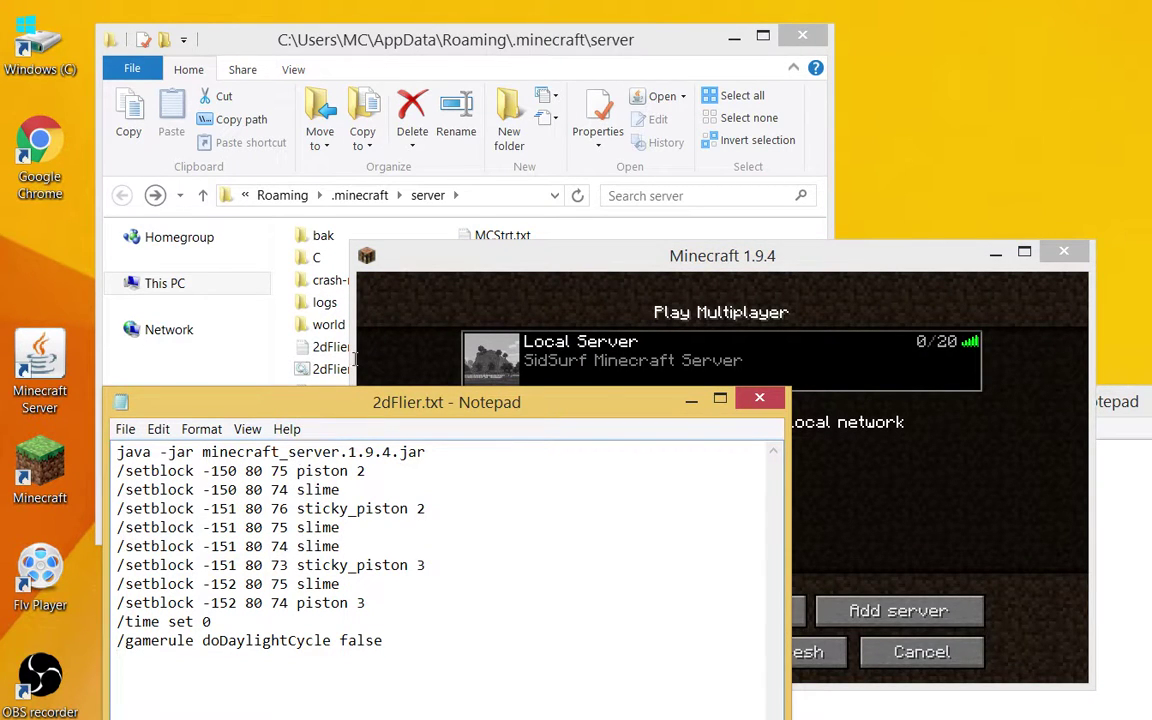
{"action": "left_click_drag", "start_coordinate": [426, 452], "coordinate": [97, 366]}
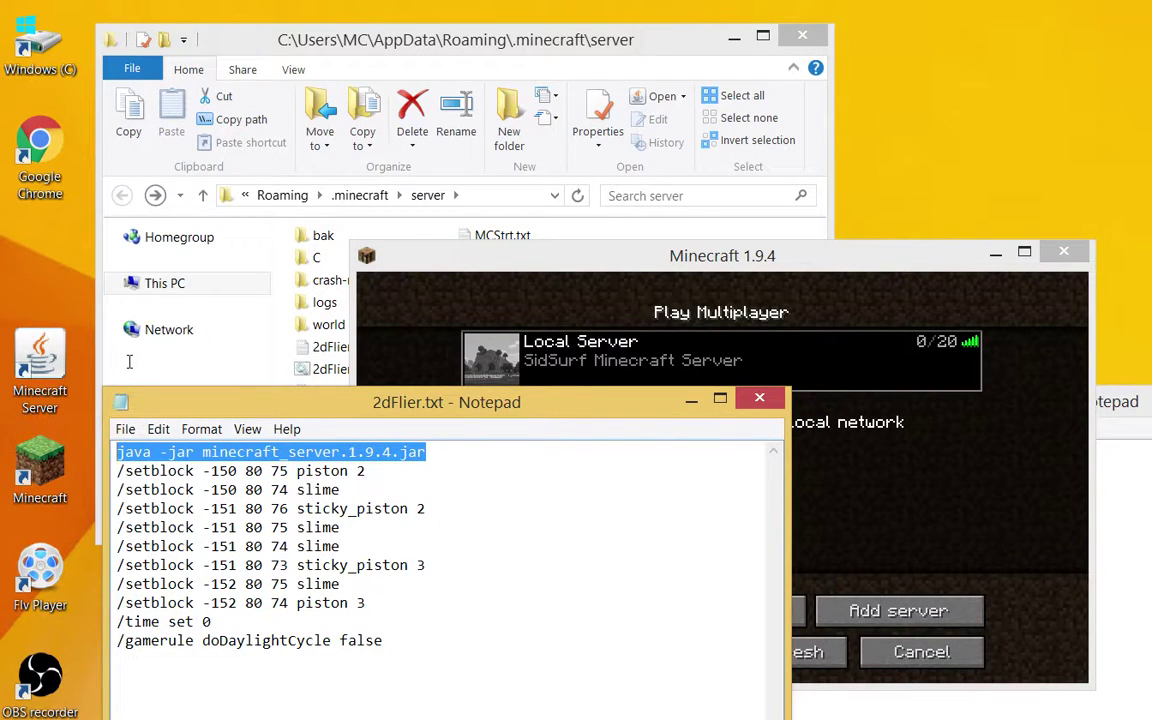
{"action": "left_click", "coordinate": [160, 452]}
{"action": "key", "text": "shift+Right"}
{"action": "key", "text": "shift+Right"}
{"action": "key", "text": "shift+Right"}
{"action": "key", "text": "shift+Right"}
{"action": "key", "text": "shift+Right"}
{"action": "key", "text": "shift+Right"}
{"action": "key", "text": "shift+Right"}
{"action": "key", "text": "shift+Right"}
{"action": "key", "text": "shift+Right"}
{"action": "key", "text": "shift+Right"}
{"action": "key", "text": "shift+Right"}
{"action": "key", "text": "shift+Right"}
{"action": "key", "text": "shift+Right"}
{"action": "key", "text": "shift+Right"}
{"action": "key", "text": "shift+Right"}
{"action": "key", "text": "shift+Right"}
{"action": "key", "text": "shift+Right"}
{"action": "key", "text": "shift+Right"}
{"action": "key", "text": "shift+Right"}
{"action": "key", "text": "shift+Right"}
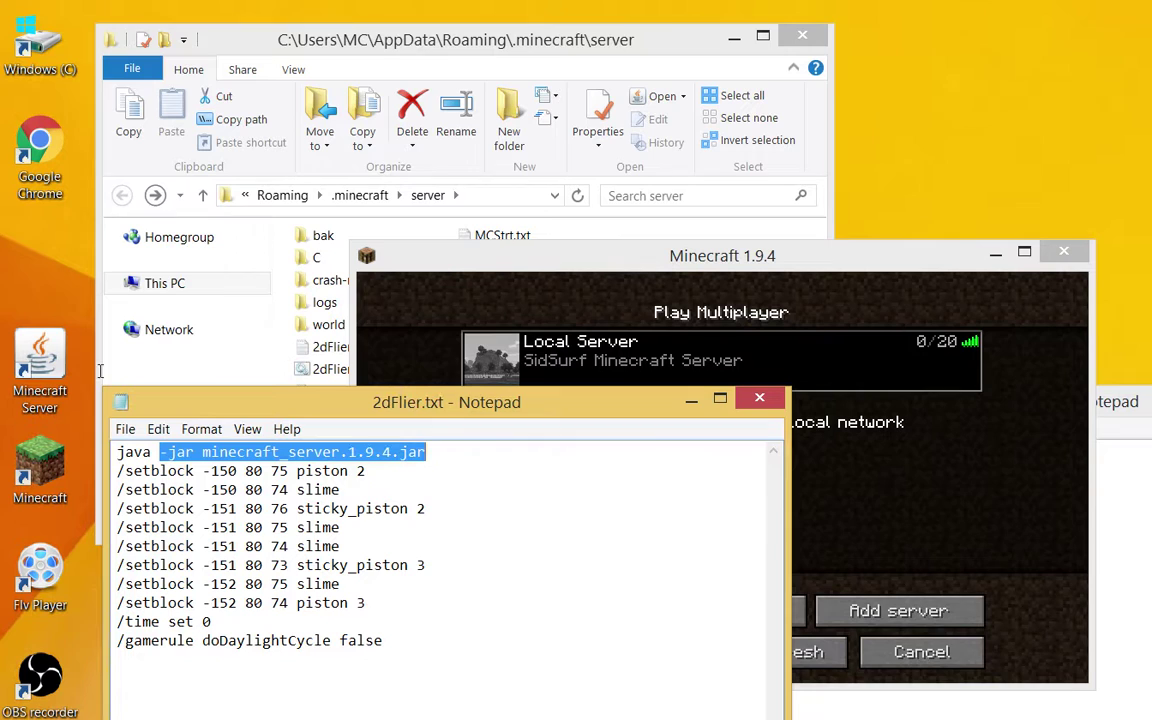
Step: Highlight the setblock, time and gamerule commands in 2dFlier.txt, and minimize the file's window
{"action": "left_click_drag", "start_coordinate": [117, 470], "coordinate": [166, 662]}
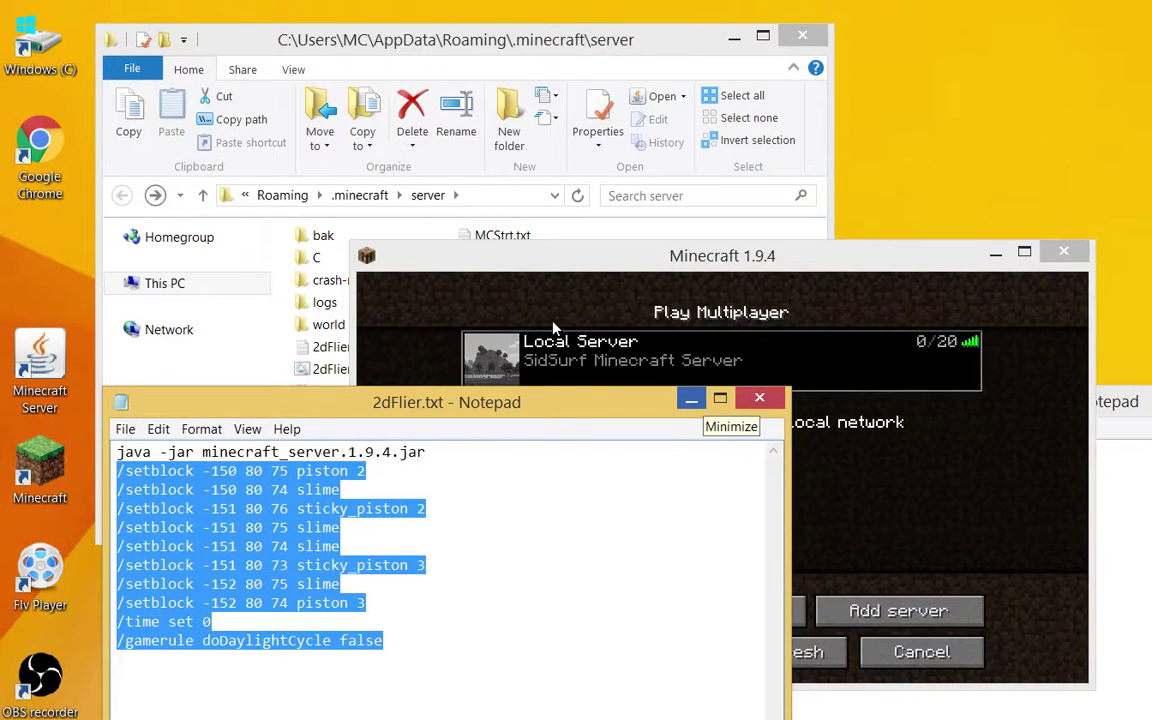
{"action": "left_click", "coordinate": [691, 399]}
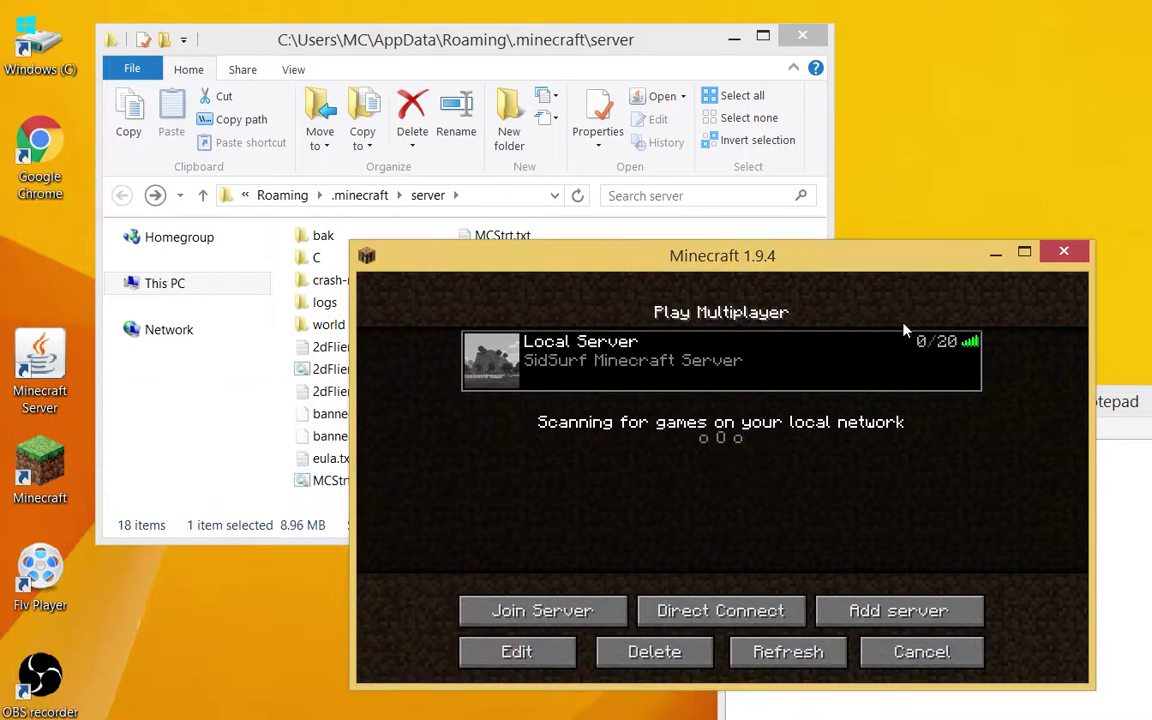
Step: Review 2dFlier.bat by highlighting "type 2dFlier.txt", the pipe symbol and "cmd" in turn, and close the file
{"action": "left_click", "coordinate": [1136, 405]}
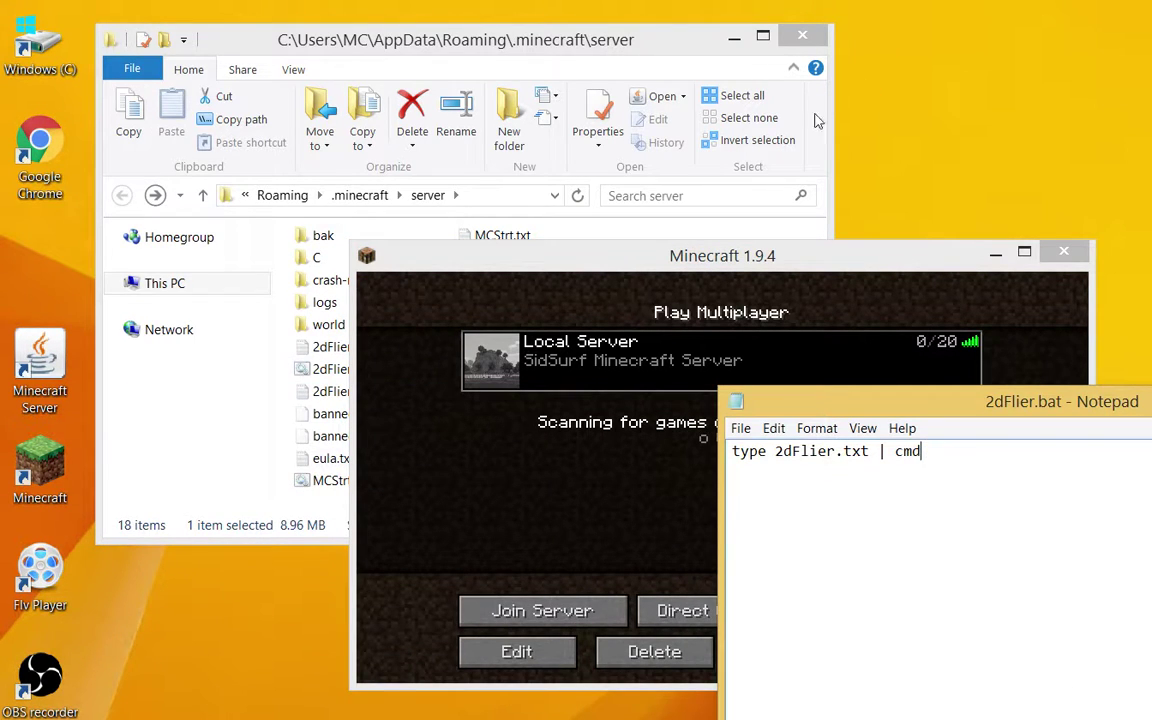
{"action": "mouse_move", "coordinate": [587, 362]}
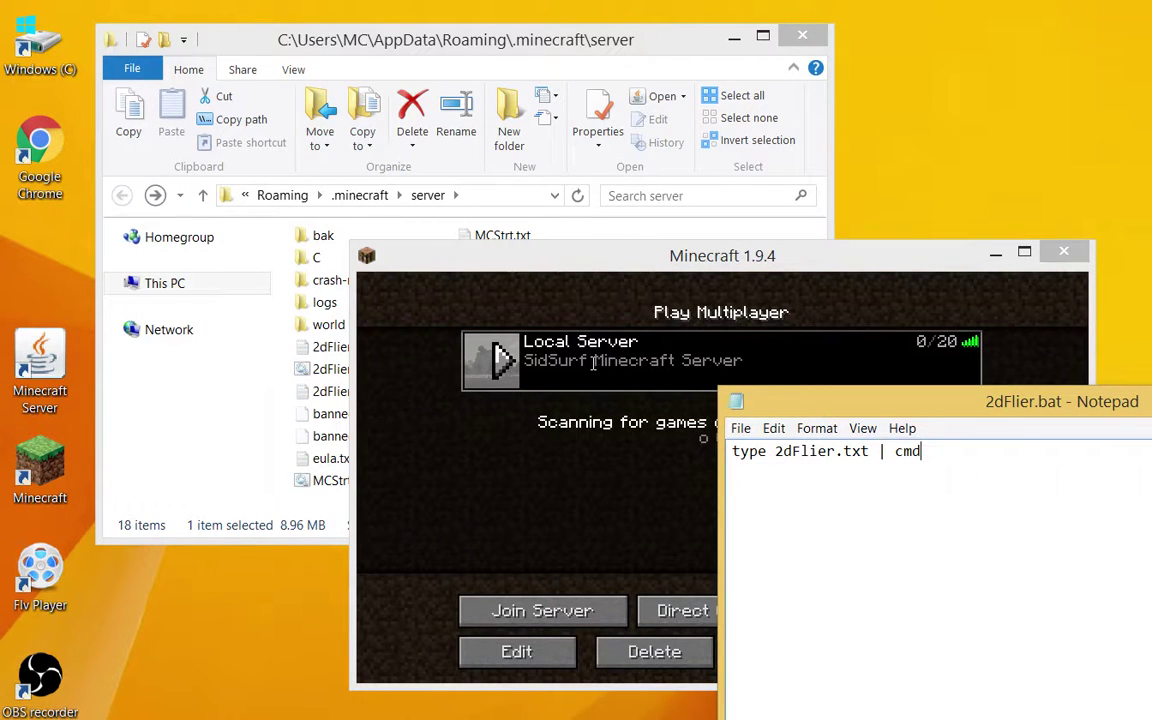
{"action": "left_click_drag", "start_coordinate": [587, 362], "coordinate": [697, 362]}
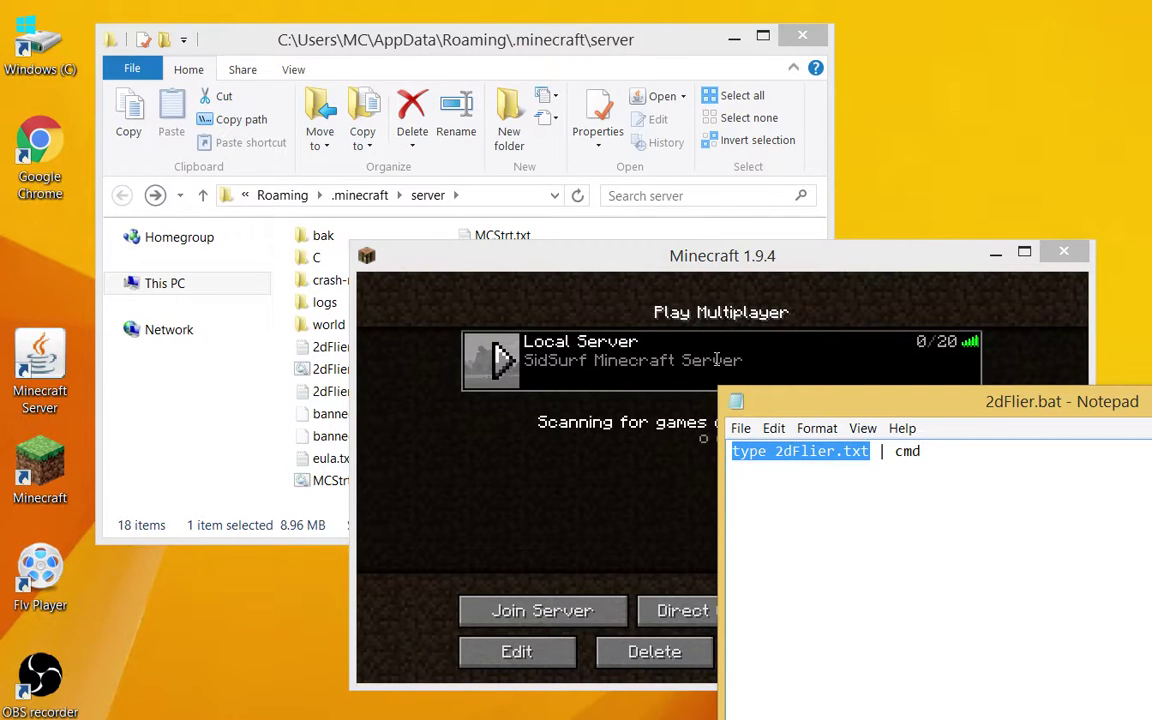
{"action": "left_click_drag", "start_coordinate": [707, 359], "coordinate": [703, 359]}
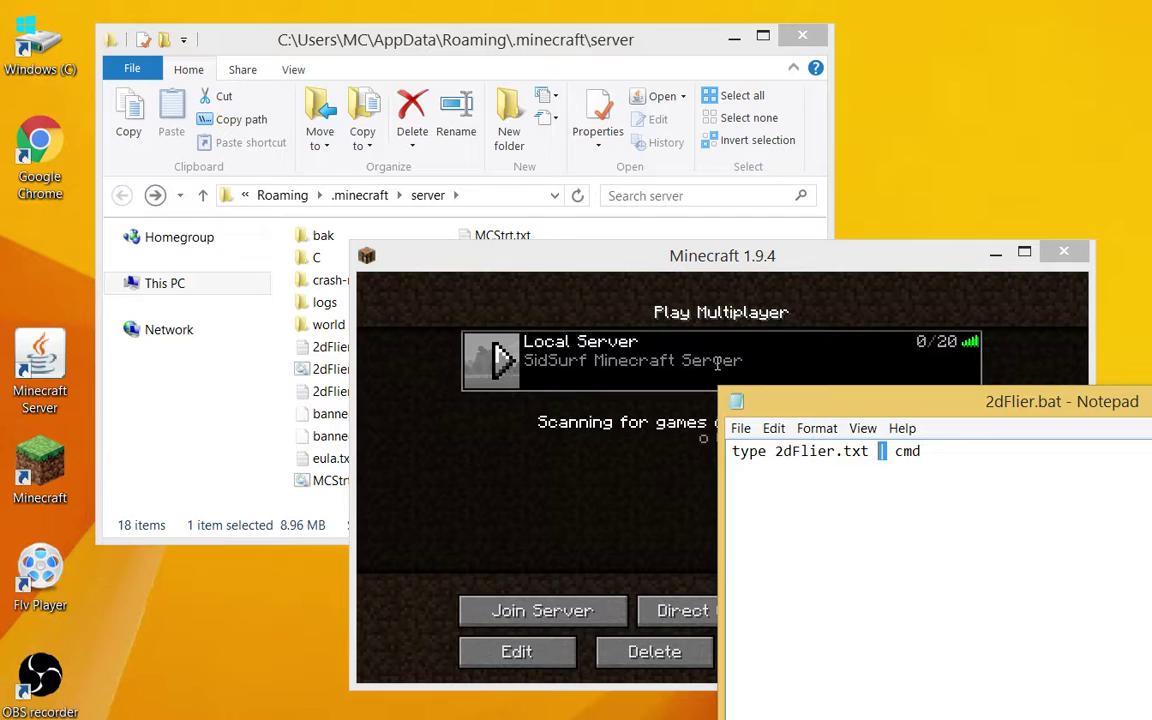
{"action": "left_click_drag", "start_coordinate": [716, 364], "coordinate": [747, 362]}
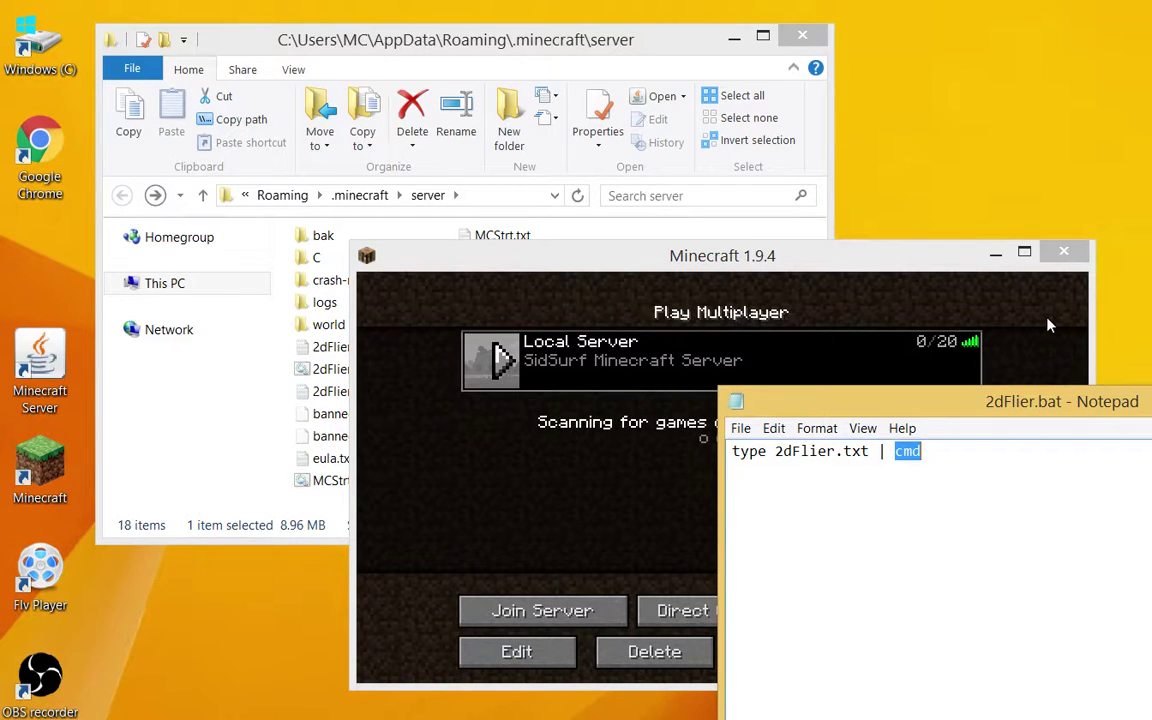
{"action": "key", "text": "alt+F4"}
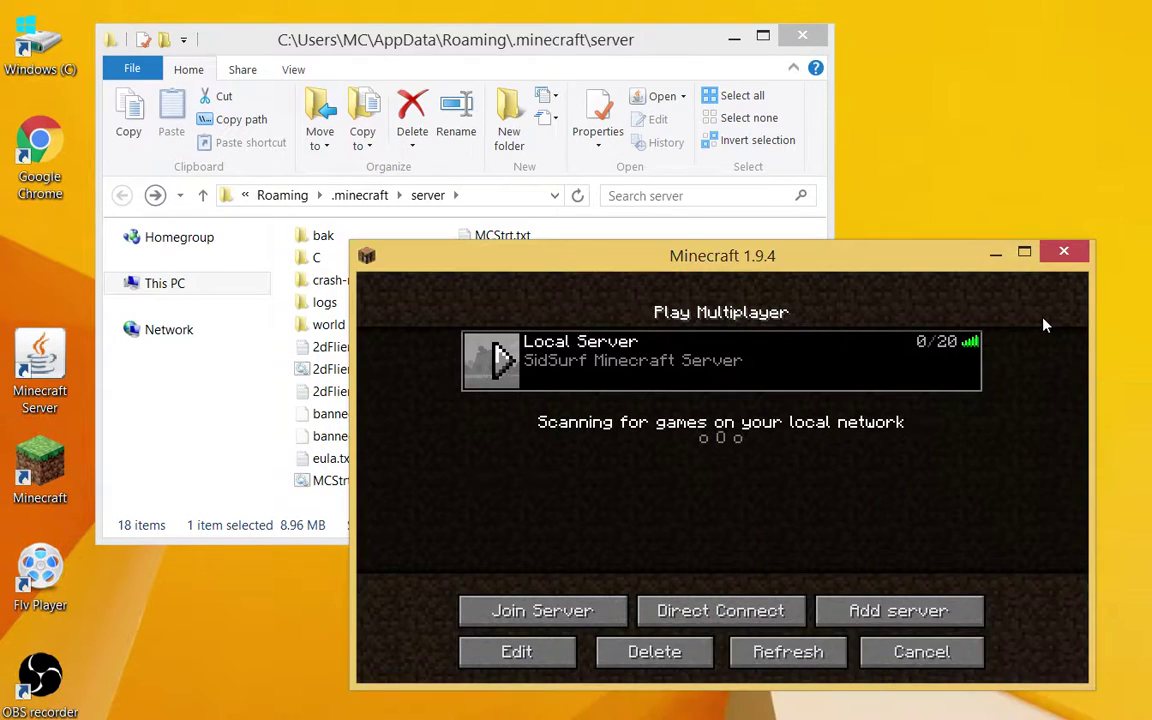
Step: Run 2dFlier.bat from the server folder to launch the Minecraft server with the piped commands
{"action": "left_click", "coordinate": [517, 35]}
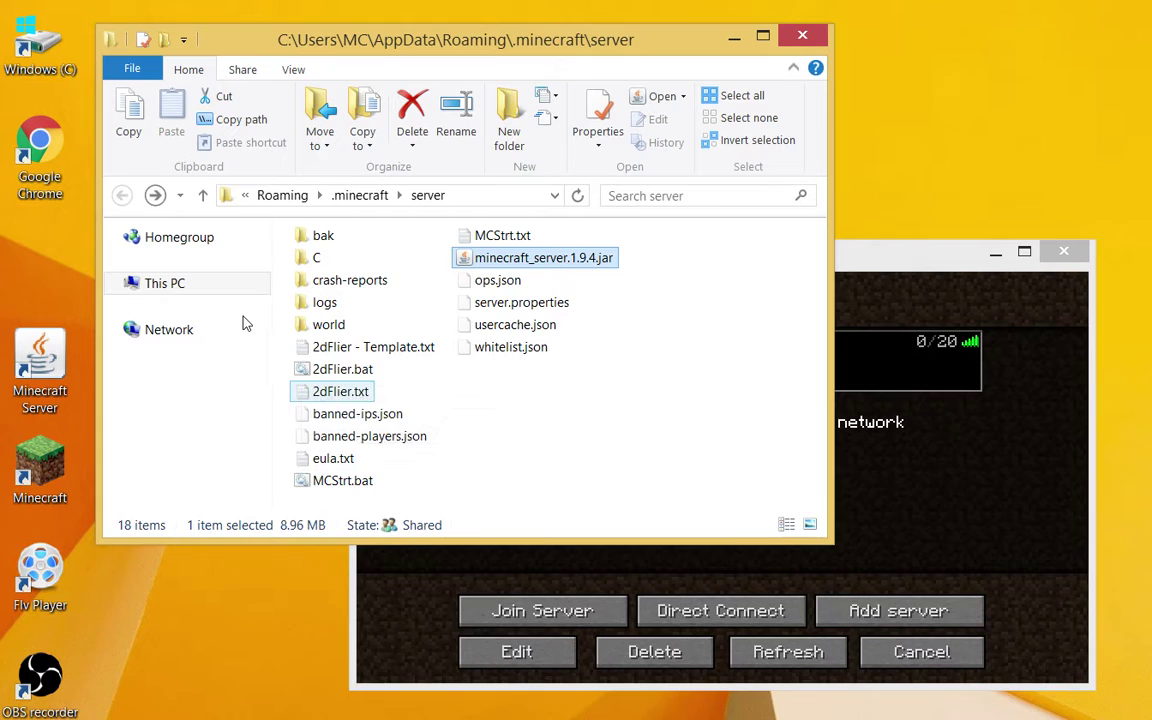
{"action": "key", "text": "Return"}
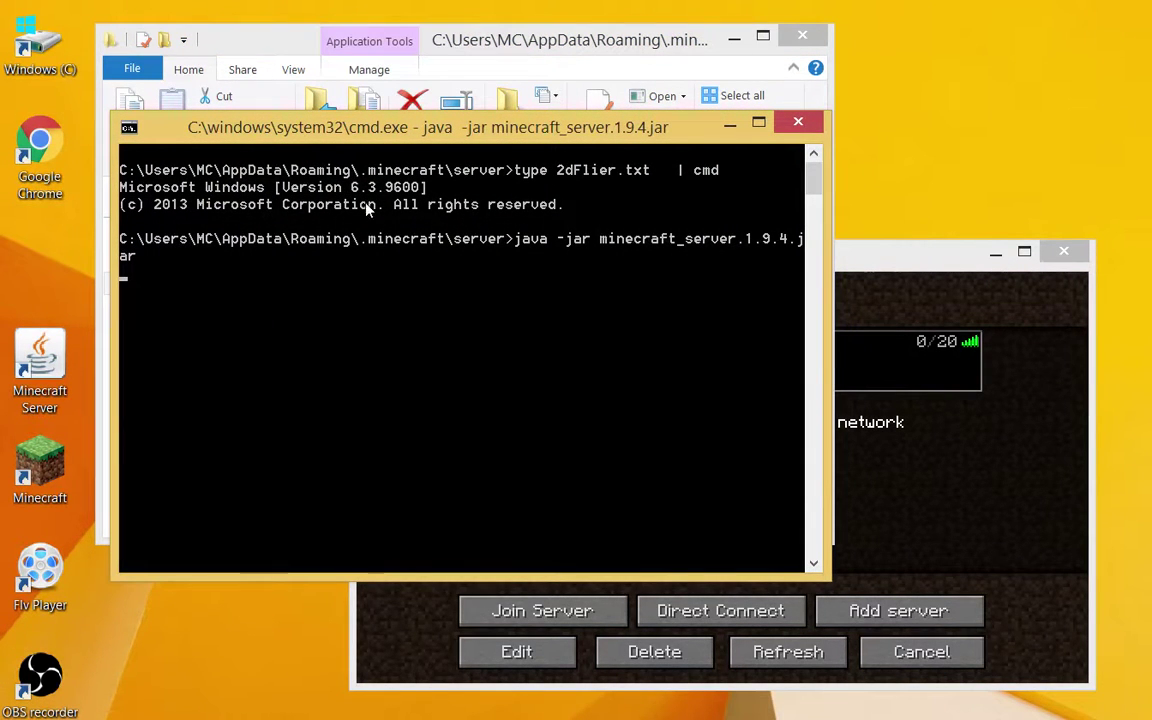
{"action": "mouse_move", "coordinate": [431, 116]}
{"action": "left_mouse_down"}
{"action": "mouse_move", "coordinate": [438, 126]}
{"action": "mouse_move", "coordinate": [437, 115]}
{"action": "left_mouse_up"}
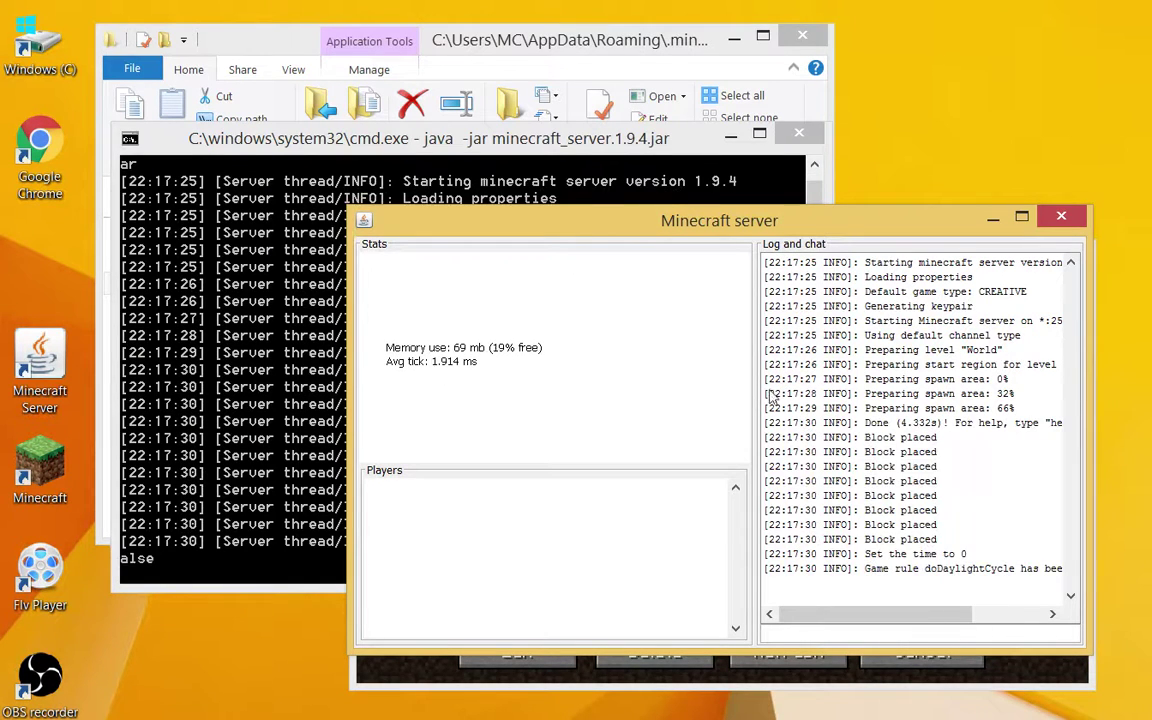
Step: Highlight the first "Block placed" message in the server log and move the server window away from the game window
{"action": "left_click_drag", "start_coordinate": [937, 437], "coordinate": [907, 437]}
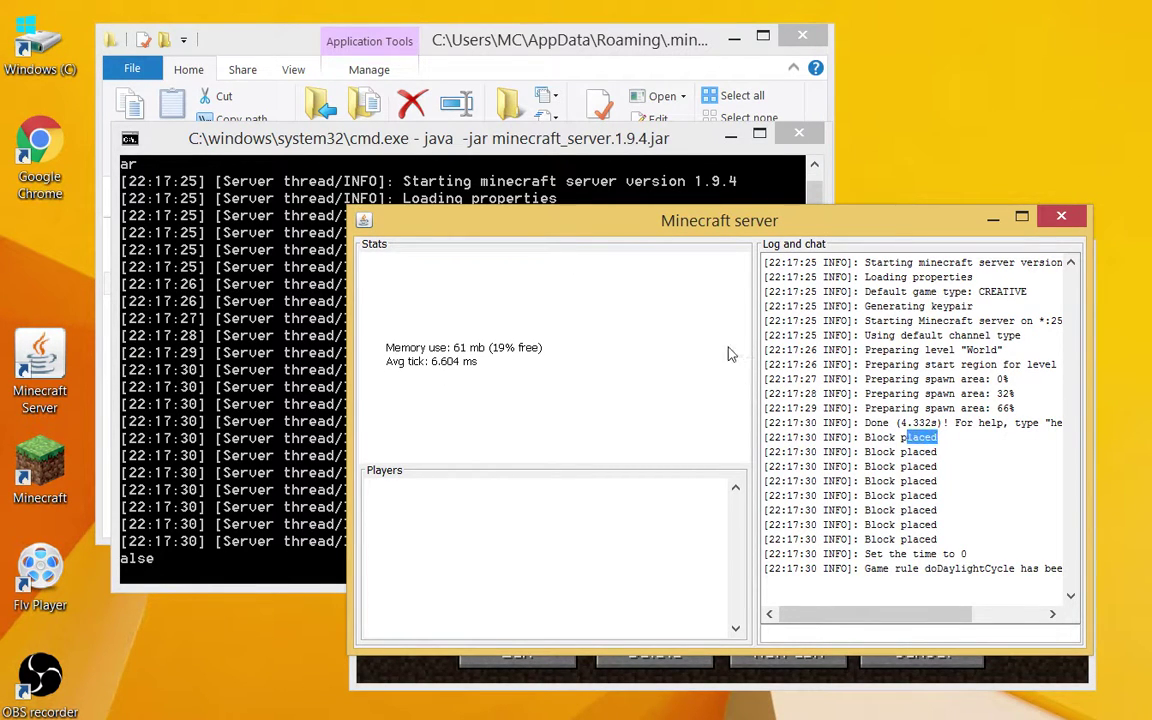
{"action": "key", "text": "shift+Left"}
{"action": "key", "text": "shift+Left"}
{"action": "key", "text": "shift+Left"}
{"action": "key", "text": "shift+Left"}
{"action": "key", "text": "shift+Left"}
{"action": "key", "text": "shift+Left"}
{"action": "key", "text": "shift+Left"}
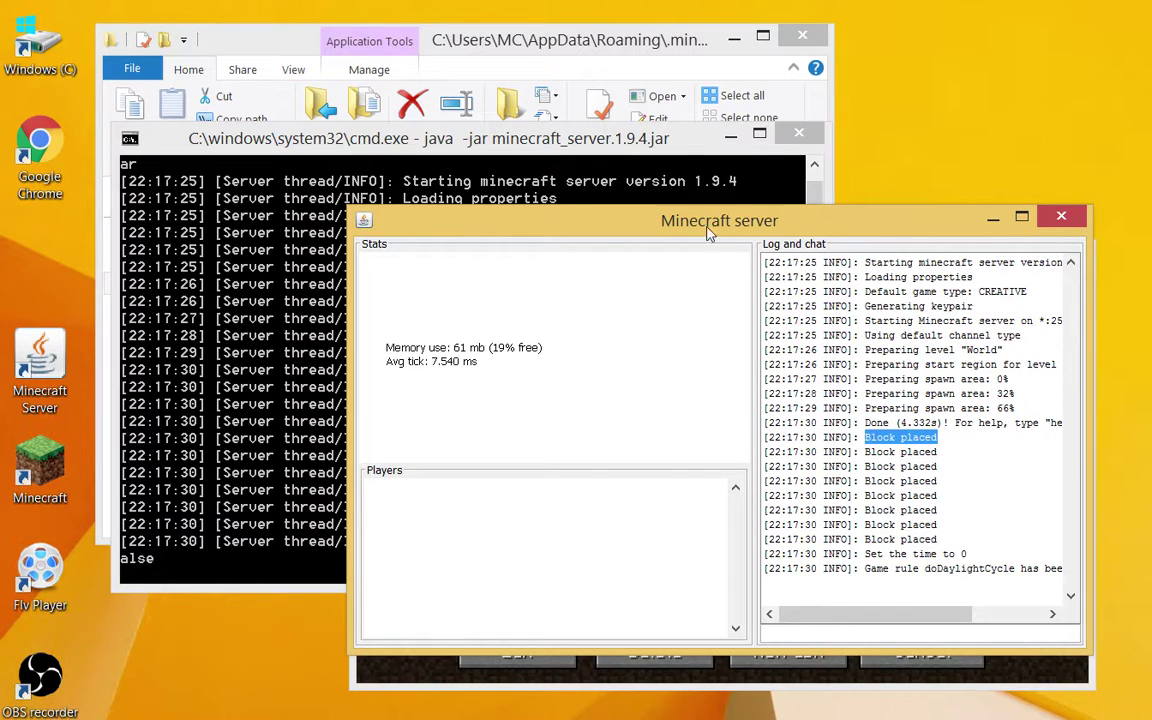
{"action": "left_click_drag", "start_coordinate": [706, 230], "coordinate": [427, 311]}
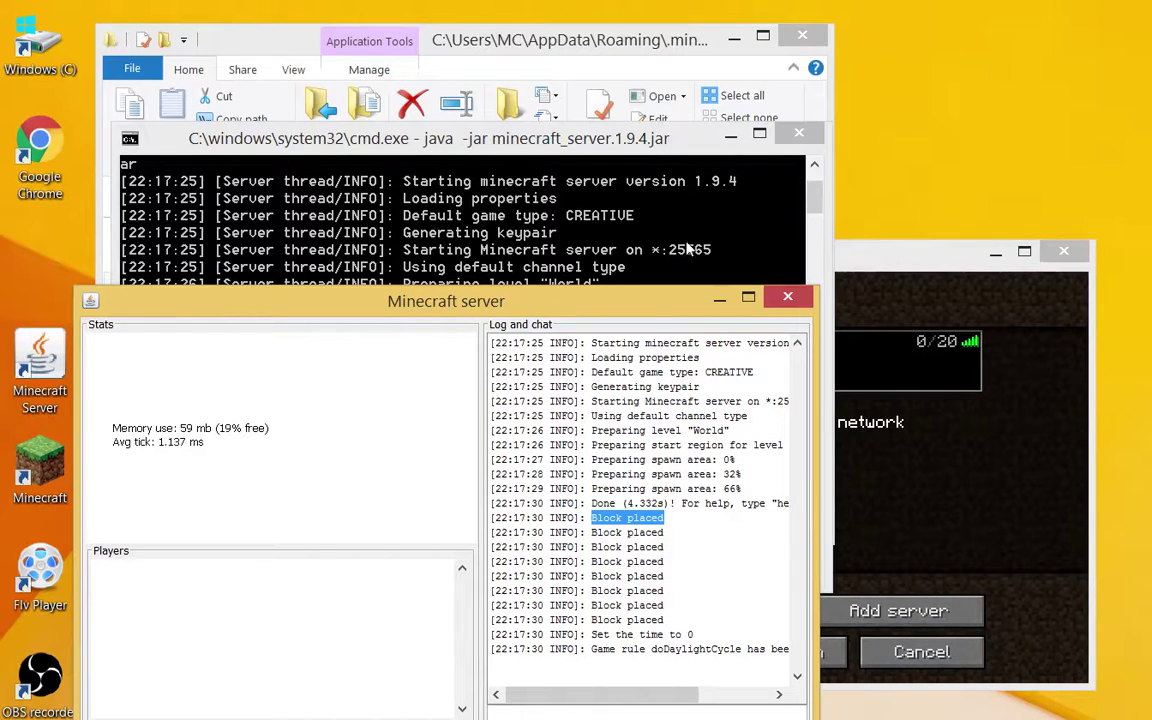
Step: Switch to Minecraft, join Local Server and maximize the game window
{"action": "key", "text": "alt+Tab"}
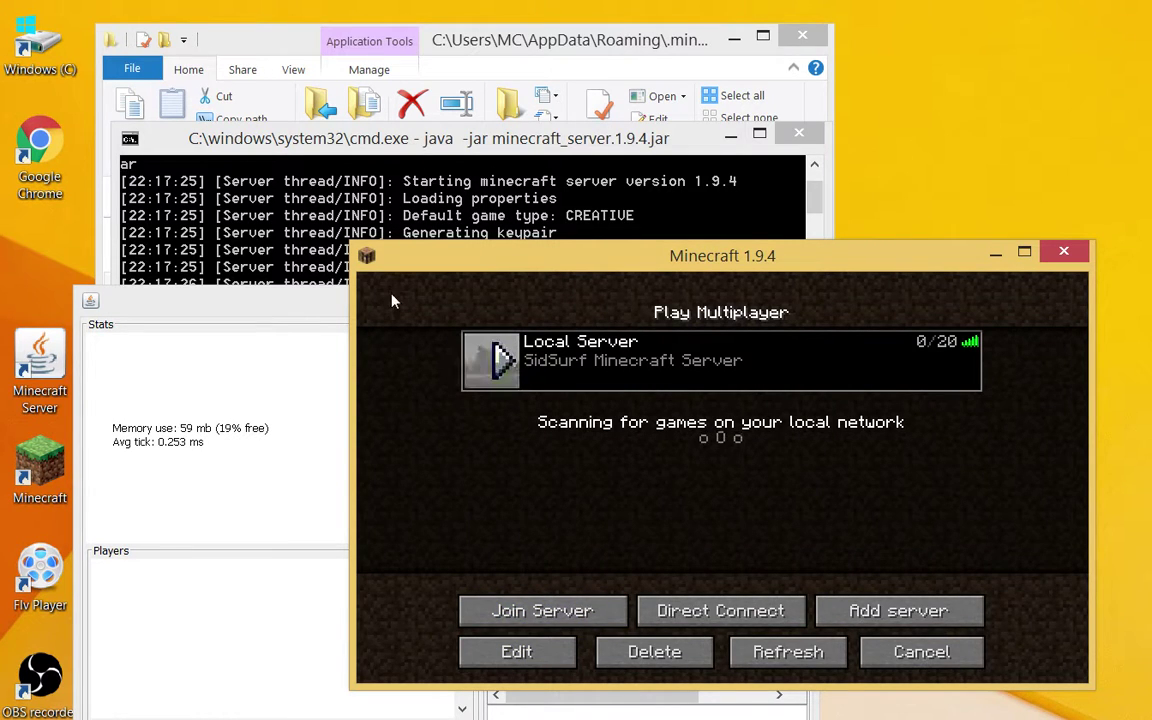
{"action": "key", "text": "Return"}
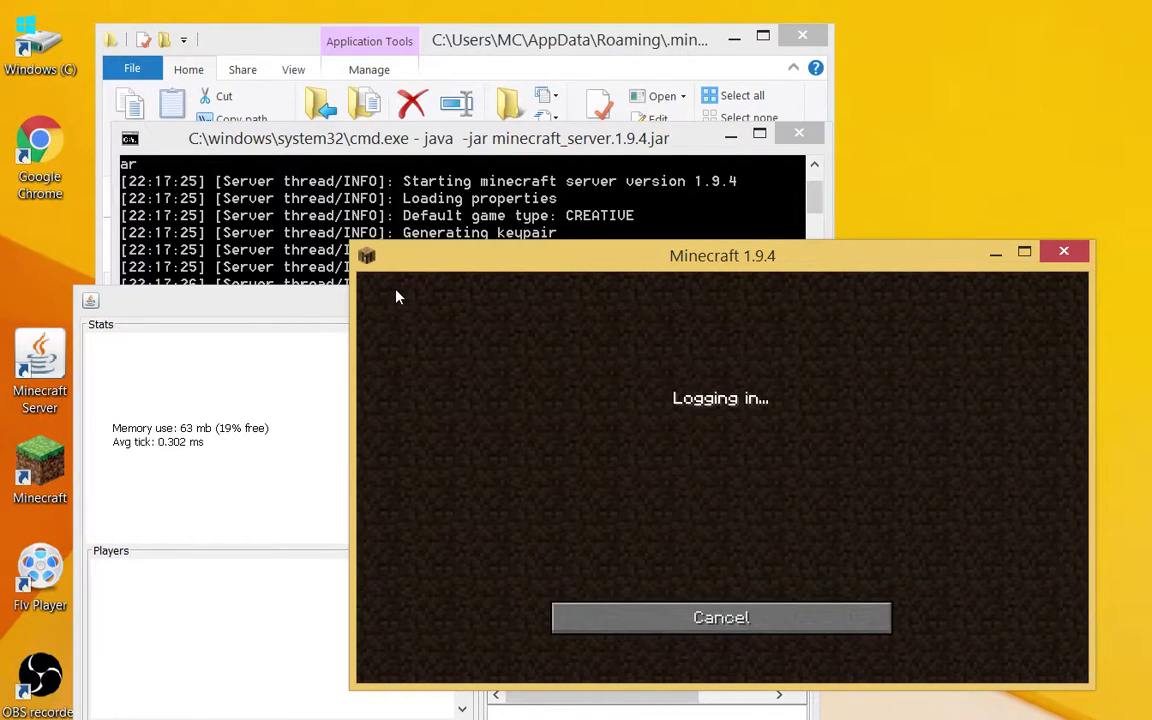
{"action": "left_click", "coordinate": [1024, 251]}
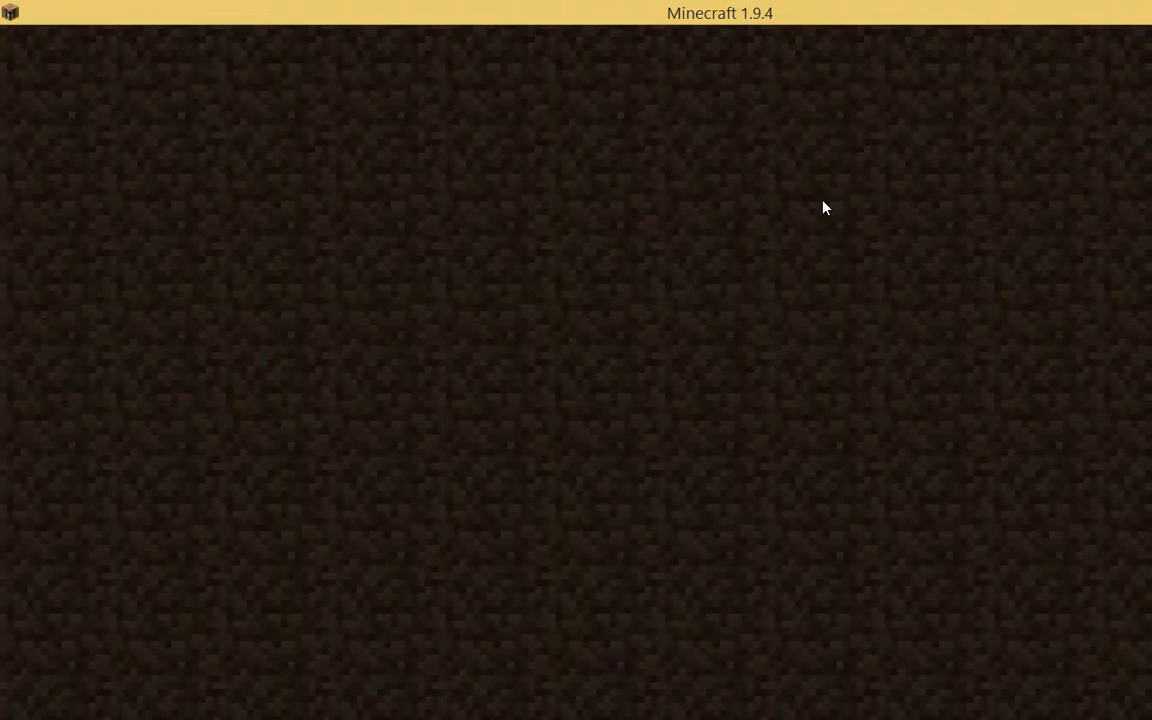
Step: Place one redstone block on top of the flying machine's end slime block and another against its side
{"action": "key", "text": "w"}
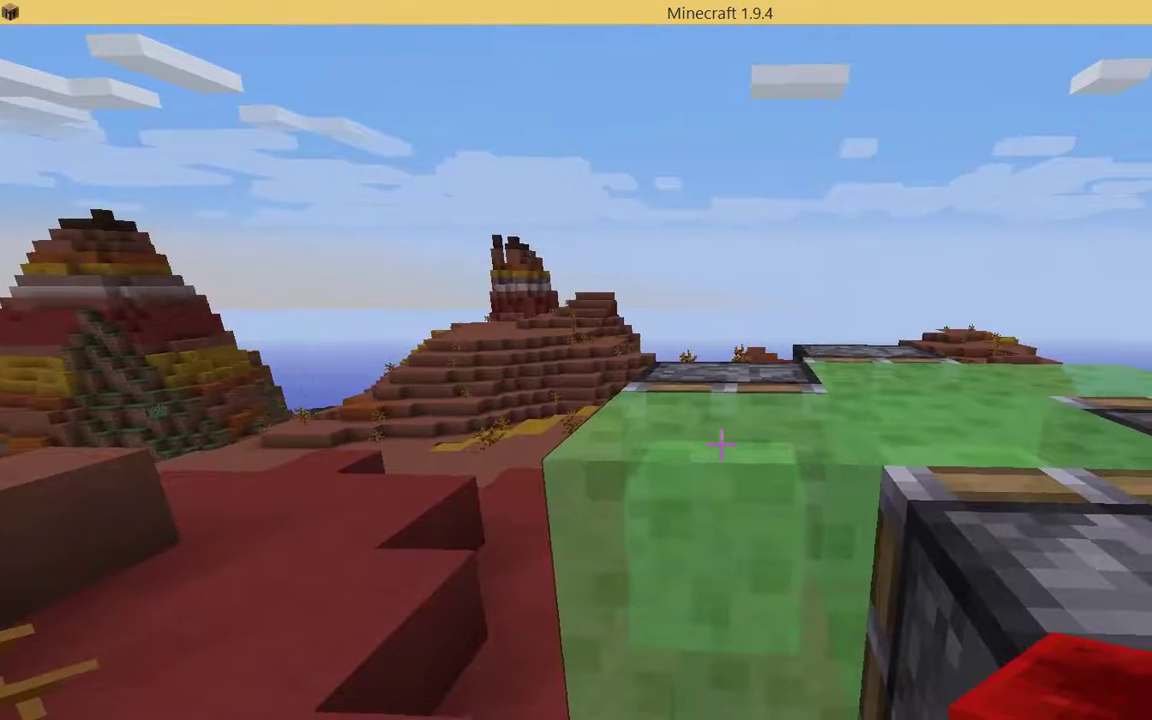
{"action": "right_click", "coordinate": [720, 444]}
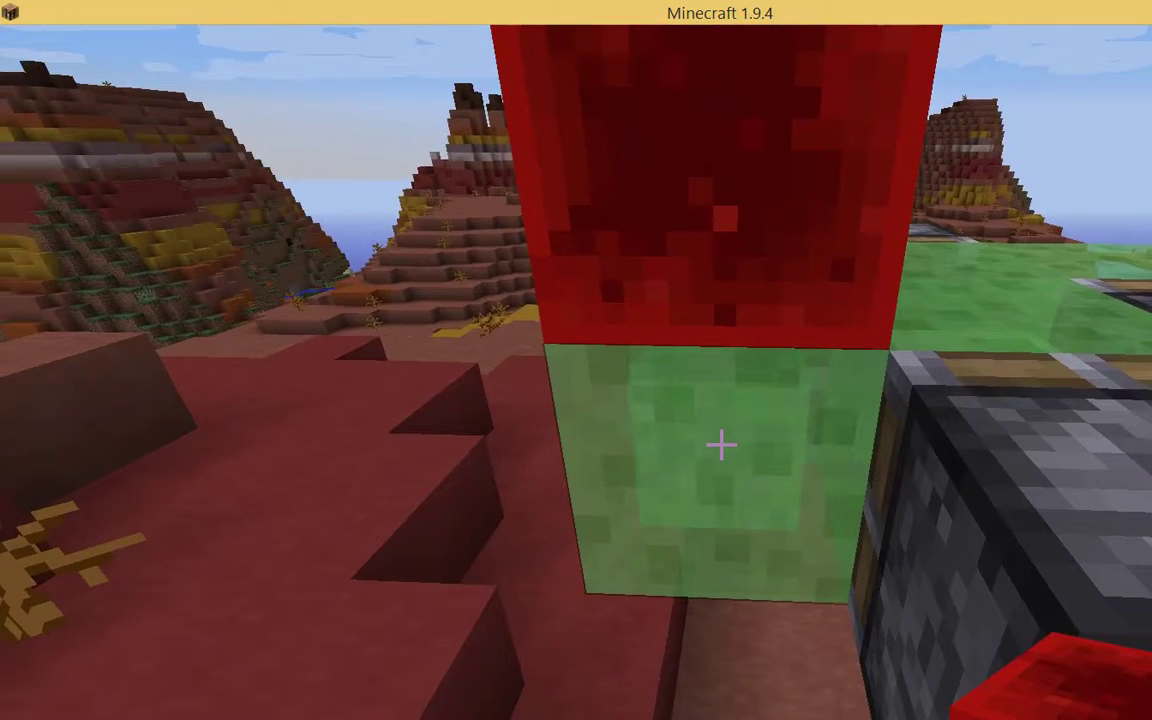
{"action": "right_click", "coordinate": [720, 444]}
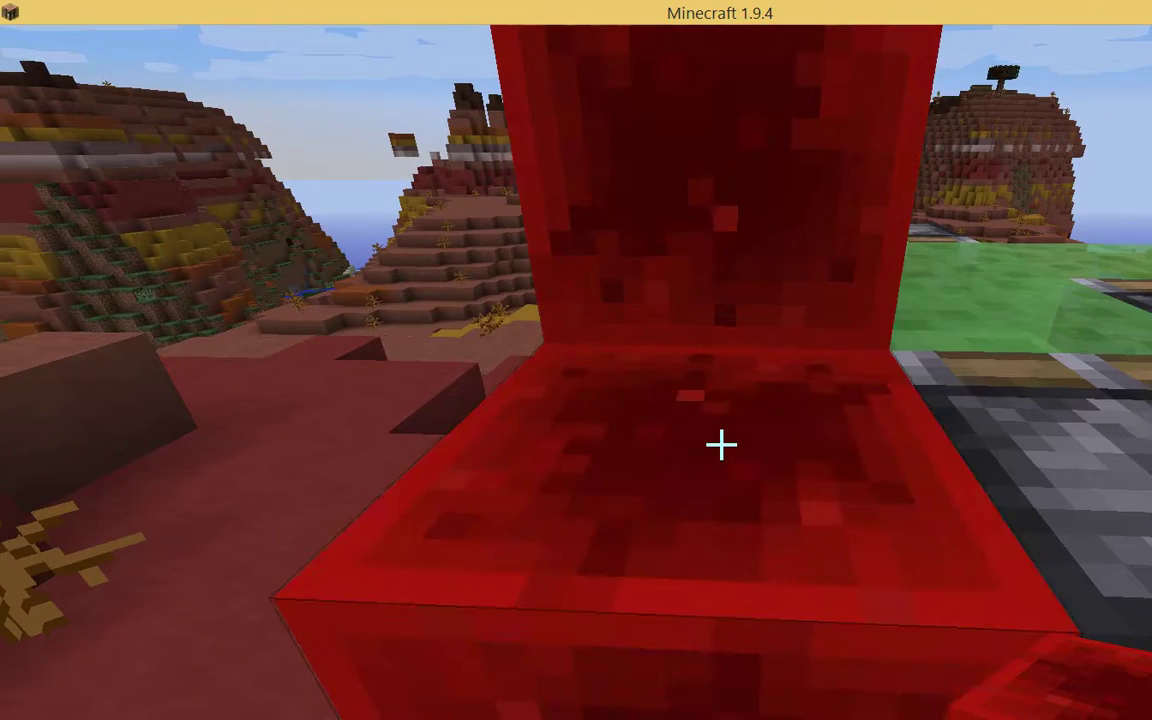
{"action": "key", "text": "w"}
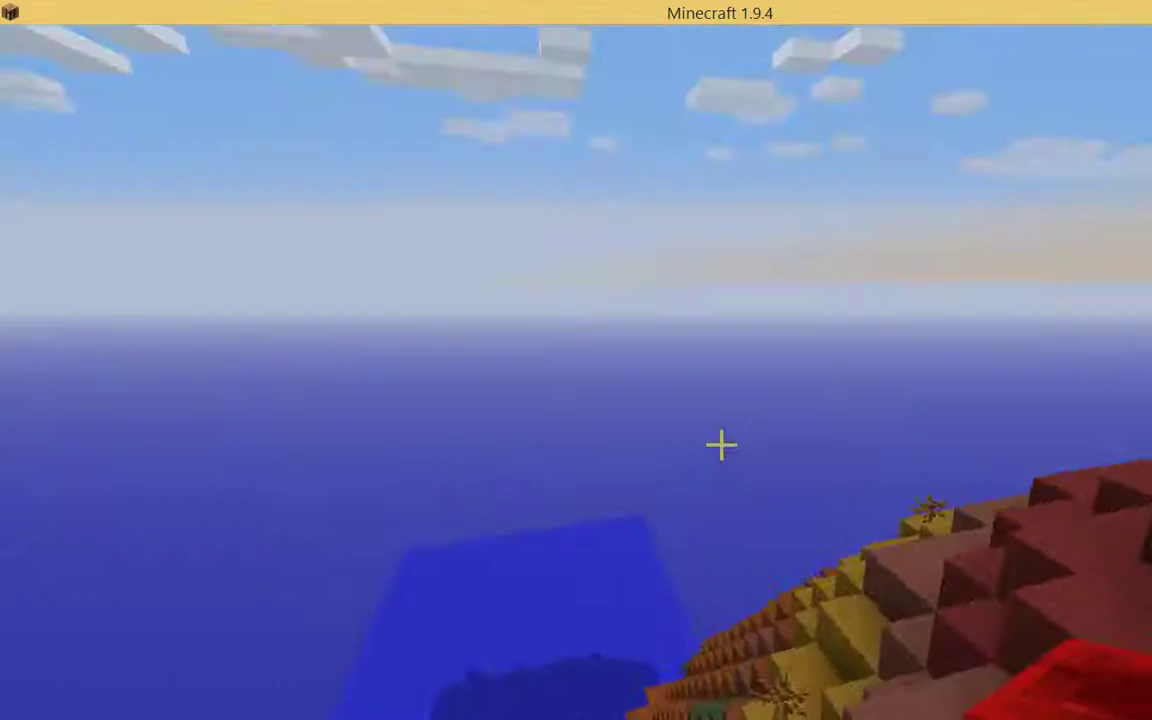